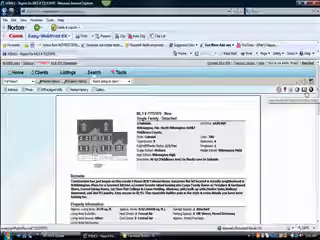
Open another new Wilmington listing's report and page through its photos to the kitchen
left_click(240, 150)
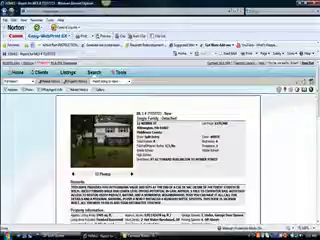
scroll(160, 150, "down", 3)
scroll(160, 150, "up", 1)
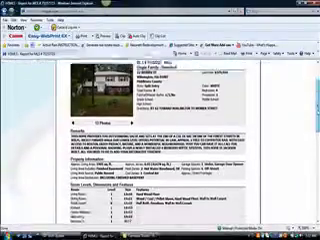
scroll(160, 150, "up", 3)
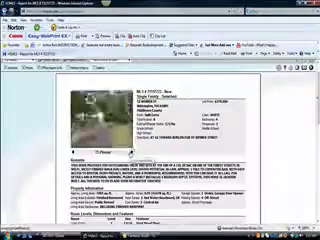
left_click(132, 151)
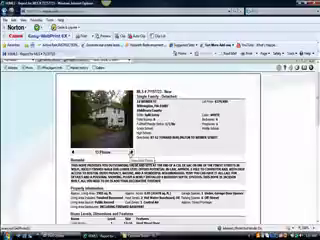
left_click(132, 151)
left_click(132, 151)
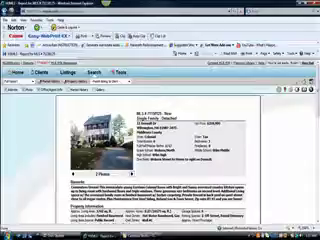
Return to the search results list to pick a sold listing
left_click(15, 33)
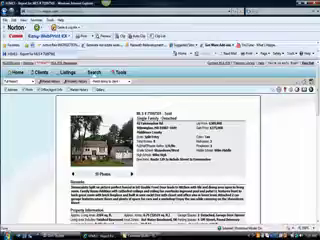
scroll(160, 150, "down", 3)
scroll(160, 150, "down", 2)
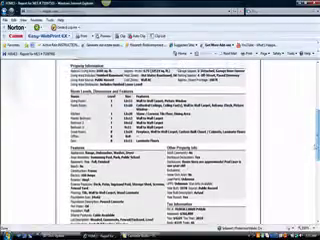
scroll(160, 150, "up", 3)
scroll(160, 150, "up", 2)
scroll(160, 150, "up", 3)
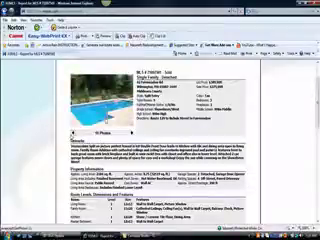
Go back from the new and sold listings list to reach the active listings grid
left_click(17, 34)
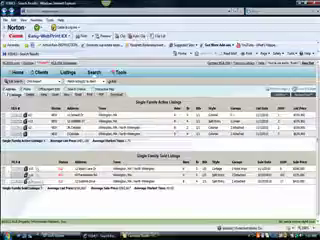
left_click(24, 168)
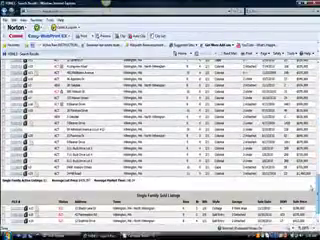
scroll(160, 120, "down", 3)
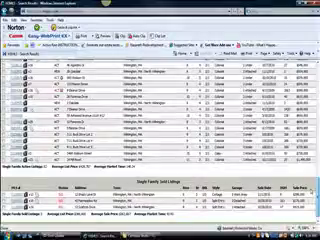
scroll(160, 120, "up", 1)
scroll(160, 120, "up", 3)
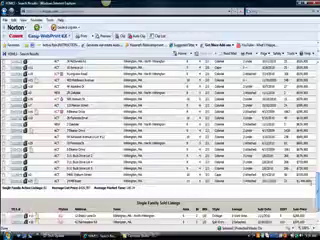
scroll(160, 120, "up", 3)
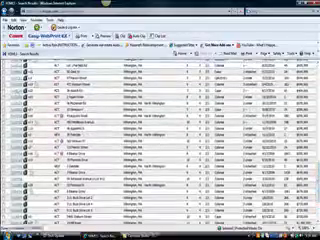
scroll(160, 120, "up", 3)
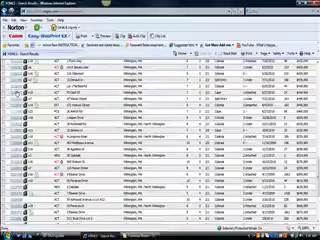
scroll(160, 120, "up", 3)
scroll(160, 120, "up", 2)
scroll(160, 120, "up", 2)
scroll(160, 120, "up", 2)
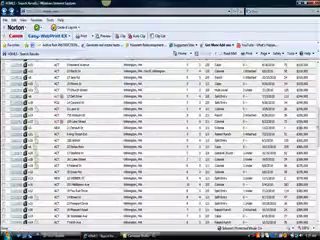
scroll(160, 130, "down", 5)
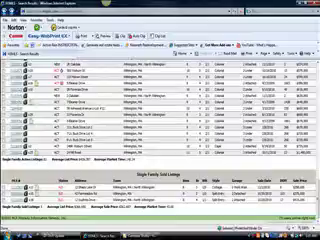